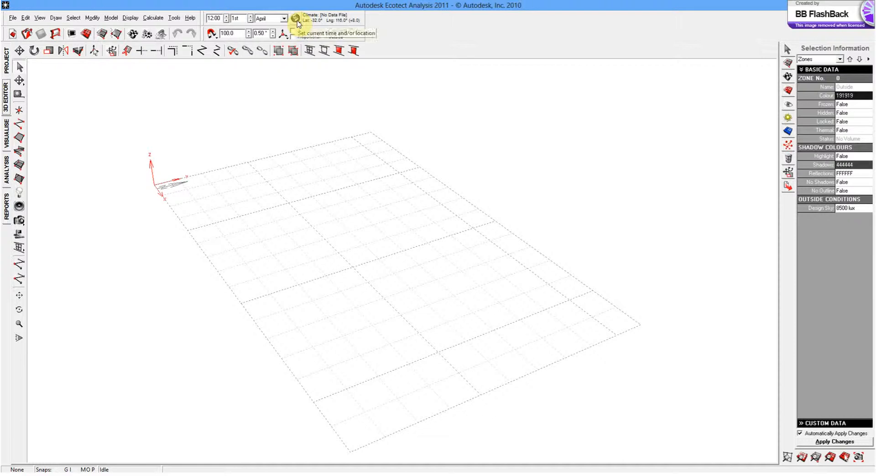
Step: Load the Australia-MelbourneVIC-1 weather file and update the model's global position to match the climate file
{"action": "left_click", "coordinate": [296, 21]}
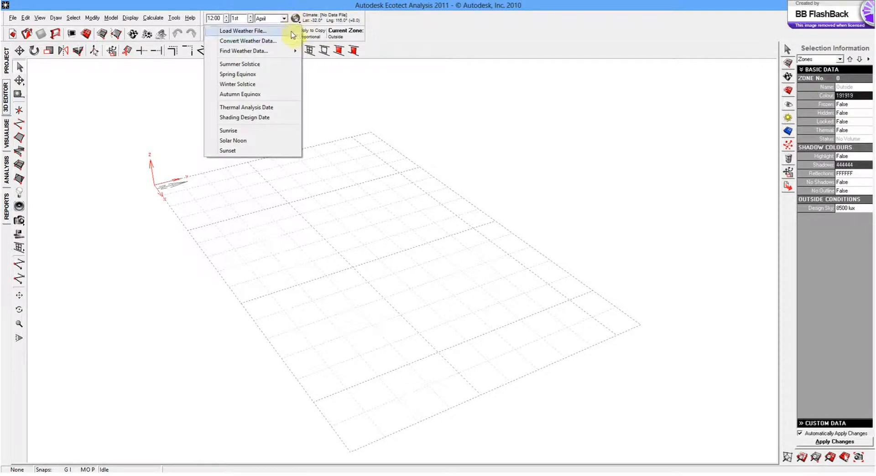
{"action": "left_click", "coordinate": [289, 30]}
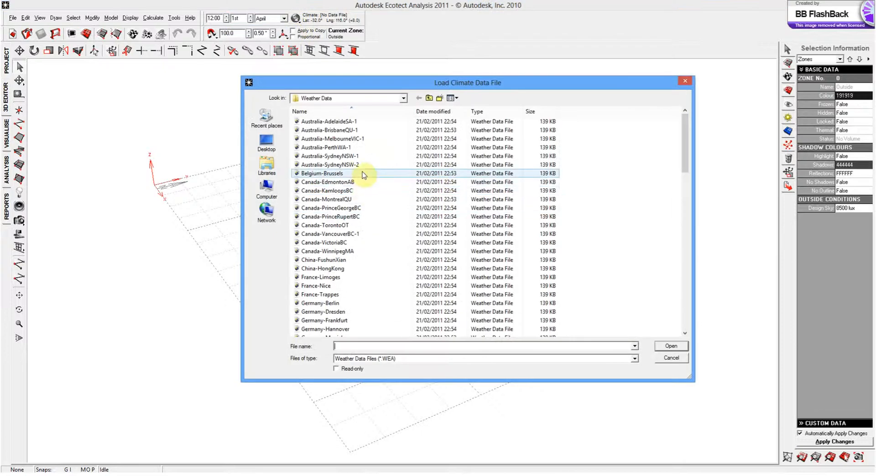
{"action": "left_click", "coordinate": [356, 139]}
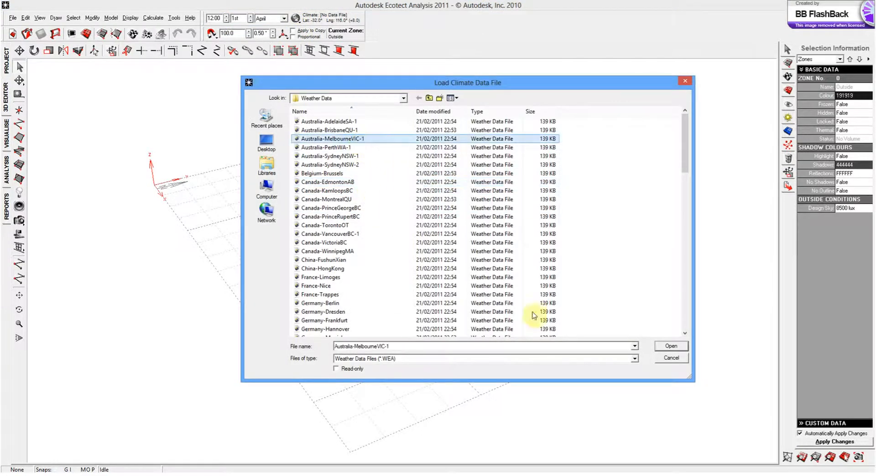
{"action": "left_click", "coordinate": [671, 346]}
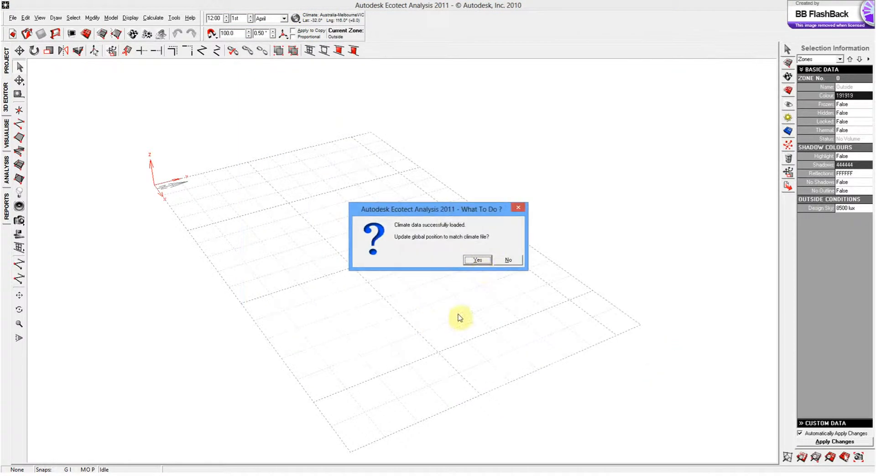
{"action": "left_click", "coordinate": [476, 260]}
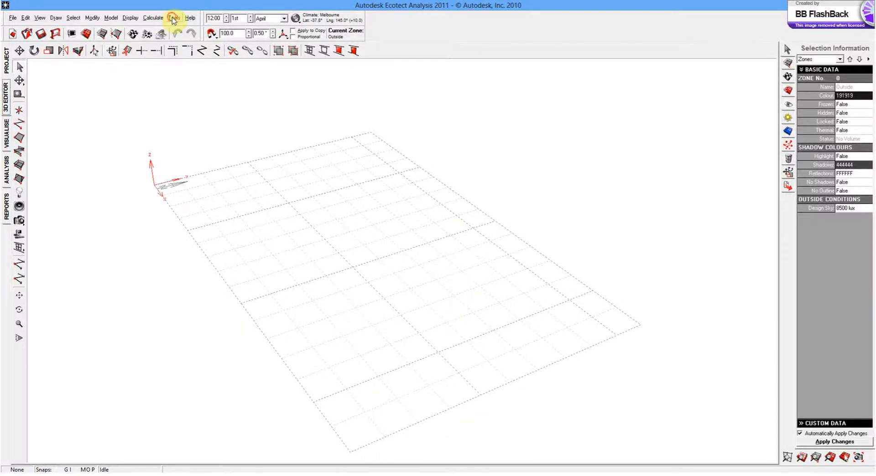
Step: Launch the Weather Tool from Ecotect and reposition its window
{"action": "left_click", "coordinate": [173, 18]}
{"action": "left_click", "coordinate": [183, 61]}
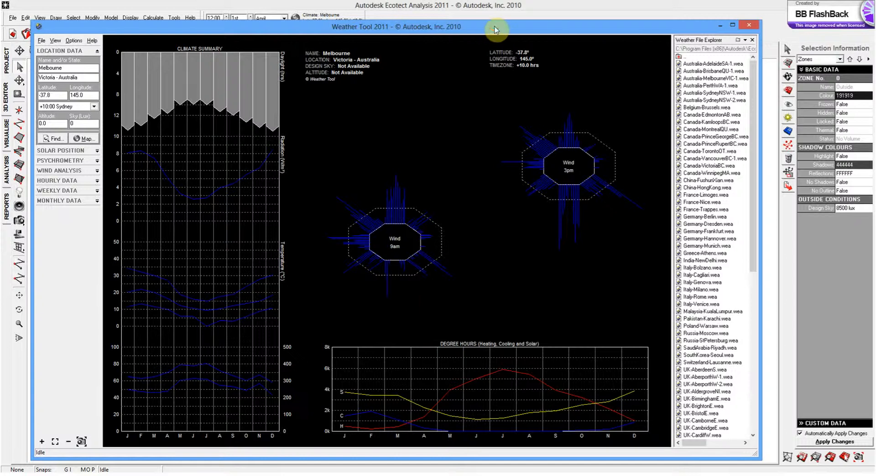
{"action": "left_click_drag", "start_coordinate": [497, 29], "coordinate": [525, 20]}
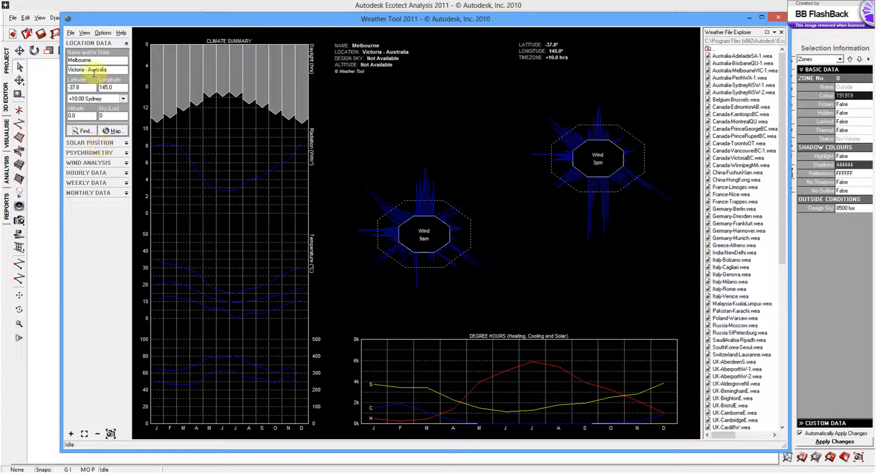
Step: Move the sun to 08:00 on 9th April in the stereographic diagram, and calculate the best orientation with the default under- and overheated periods
{"action": "left_click", "coordinate": [96, 143]}
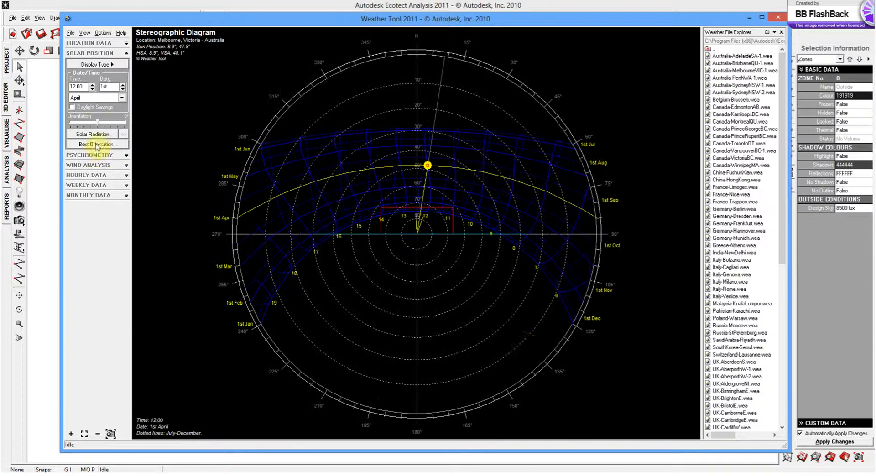
{"action": "mouse_move", "coordinate": [463, 196]}
{"action": "left_mouse_down"}
{"action": "mouse_move", "coordinate": [433, 172]}
{"action": "mouse_move", "coordinate": [461, 147]}
{"action": "mouse_move", "coordinate": [465, 169]}
{"action": "mouse_move", "coordinate": [360, 220]}
{"action": "mouse_move", "coordinate": [342, 204]}
{"action": "mouse_move", "coordinate": [307, 215]}
{"action": "mouse_move", "coordinate": [299, 173]}
{"action": "mouse_move", "coordinate": [385, 136]}
{"action": "mouse_move", "coordinate": [502, 169]}
{"action": "mouse_move", "coordinate": [535, 166]}
{"action": "mouse_move", "coordinate": [554, 179]}
{"action": "mouse_move", "coordinate": [549, 233]}
{"action": "mouse_move", "coordinate": [548, 184]}
{"action": "left_mouse_up"}
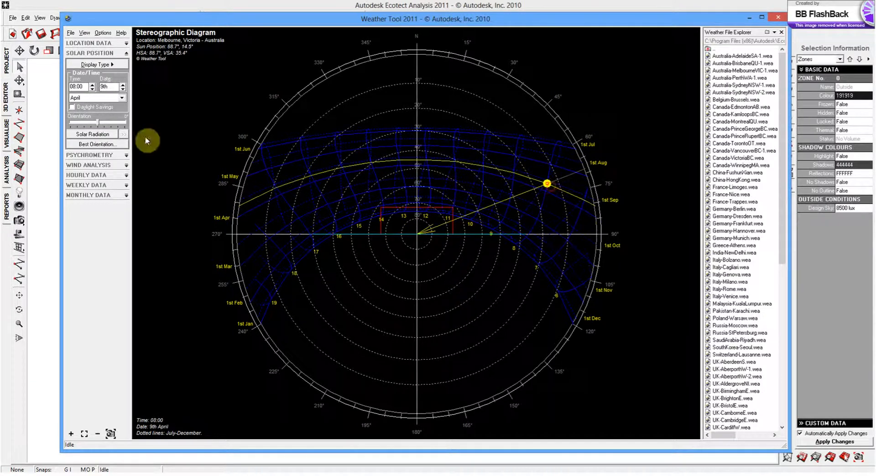
{"action": "left_click", "coordinate": [90, 146]}
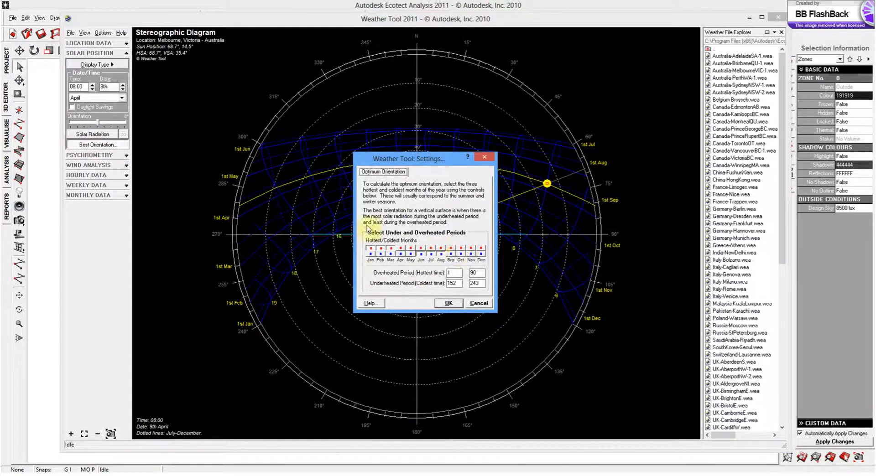
{"action": "left_click", "coordinate": [448, 303]}
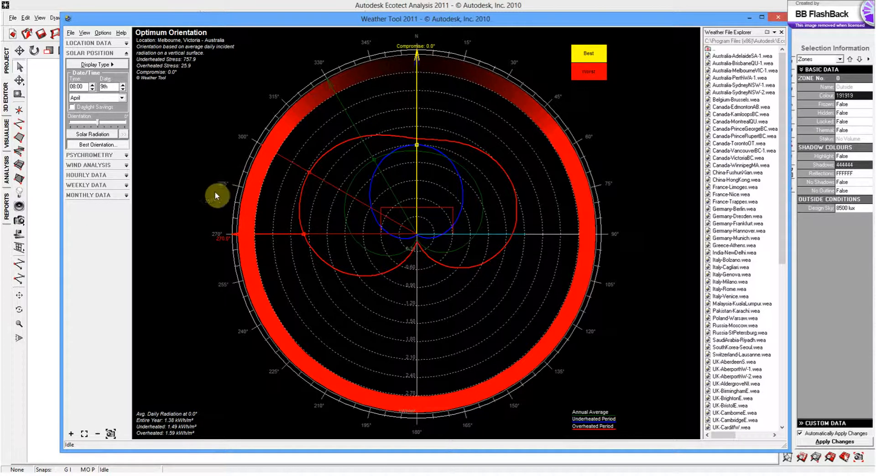
Step: Display the psychrometric chart and adjust the activity level to Sedentary, keeping the cumulative frequency display
{"action": "left_click", "coordinate": [92, 156]}
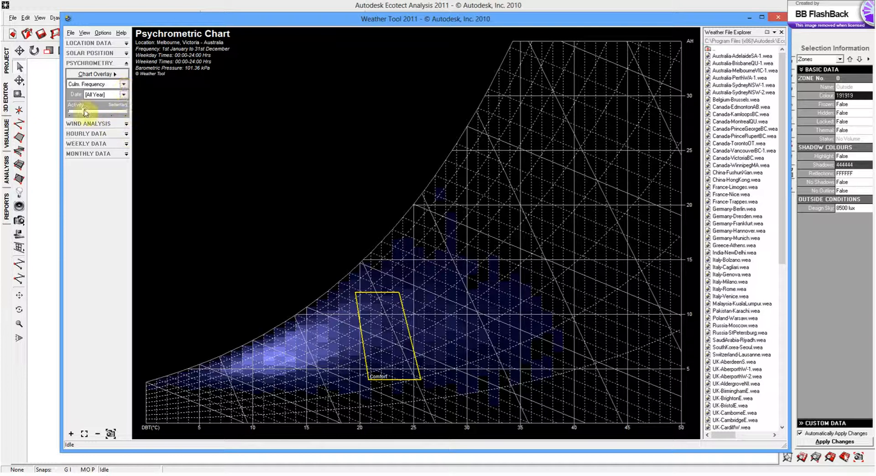
{"action": "mouse_move", "coordinate": [83, 112]}
{"action": "left_mouse_down"}
{"action": "mouse_move", "coordinate": [127, 113]}
{"action": "mouse_move", "coordinate": [71, 113]}
{"action": "mouse_move", "coordinate": [82, 112]}
{"action": "left_mouse_up"}
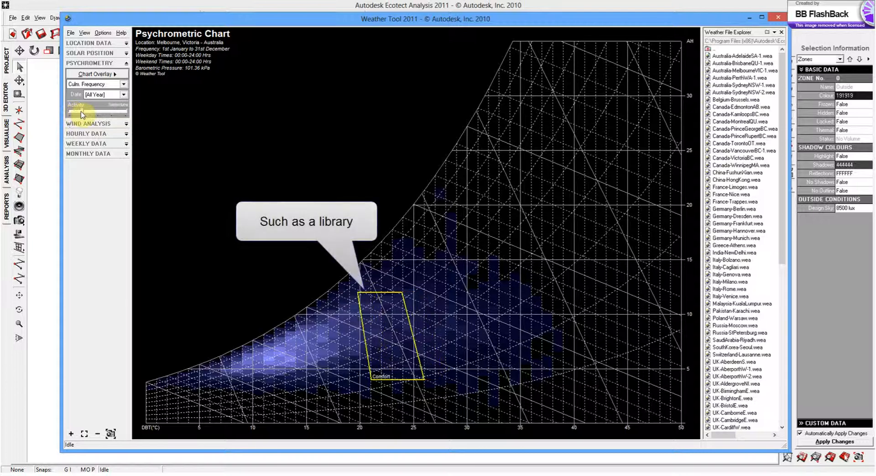
{"action": "left_click", "coordinate": [123, 85]}
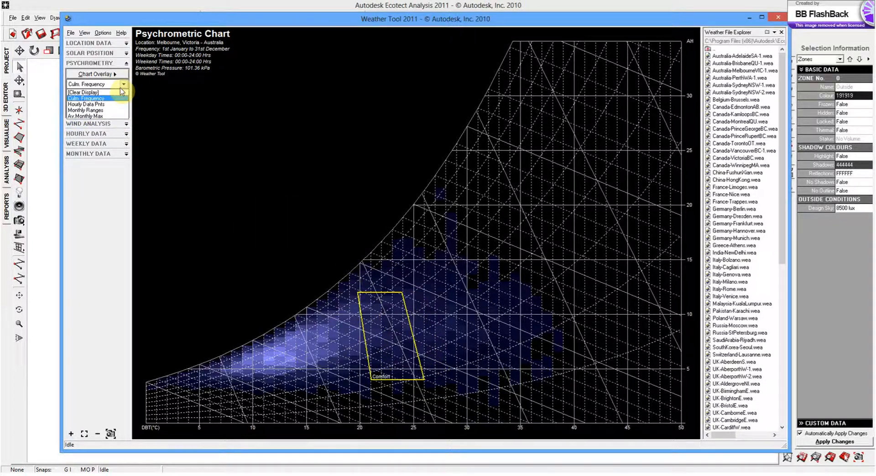
{"action": "left_click", "coordinate": [145, 89]}
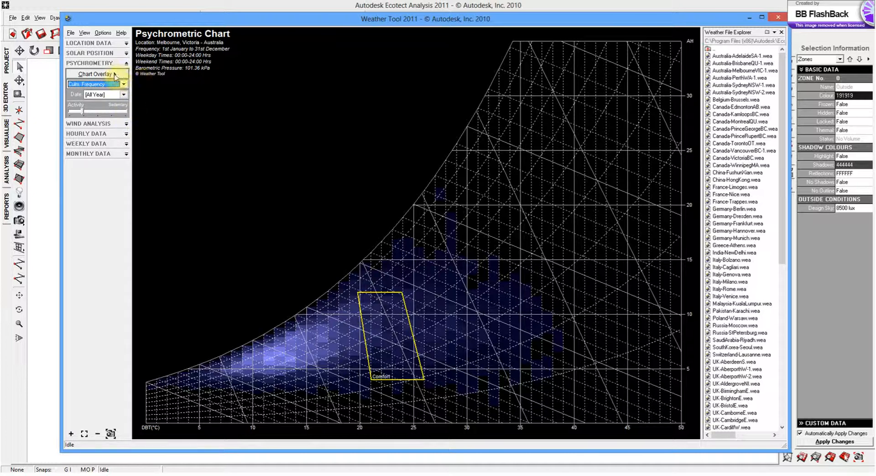
Step: Overlay multiple passive design techniques on the psychrometric chart, adding Direct Evap. Cooling to the selected techniques
{"action": "left_click", "coordinate": [114, 75]}
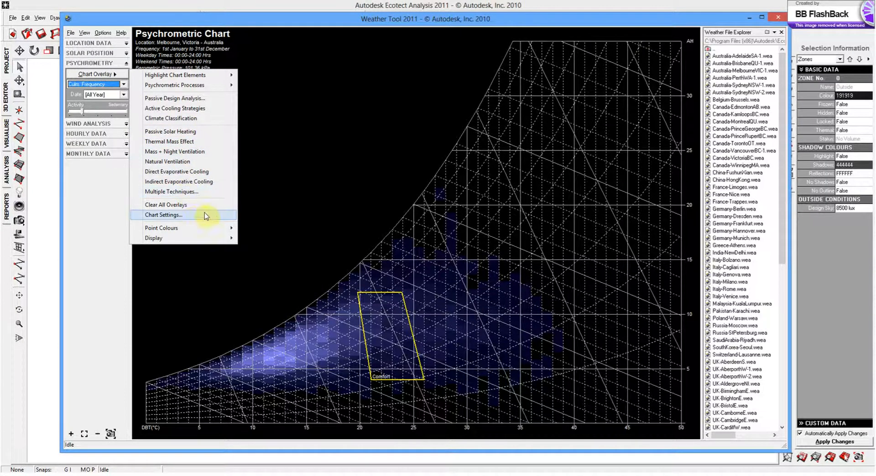
{"action": "left_click", "coordinate": [171, 192]}
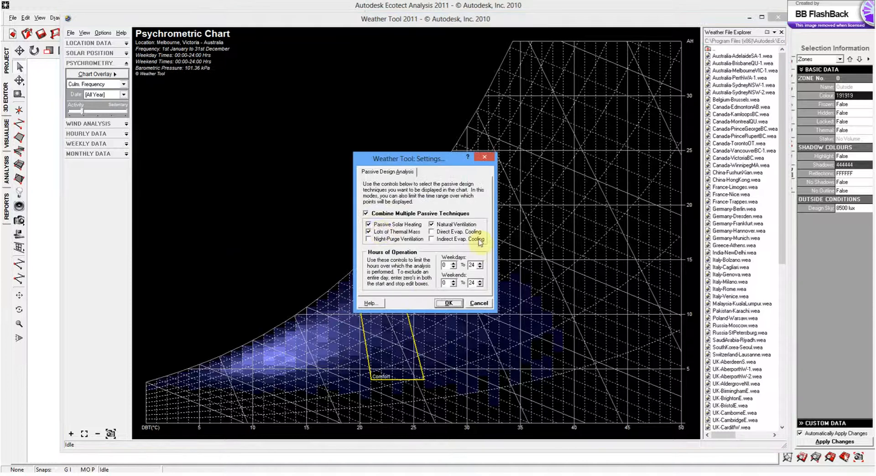
{"action": "left_click", "coordinate": [432, 233]}
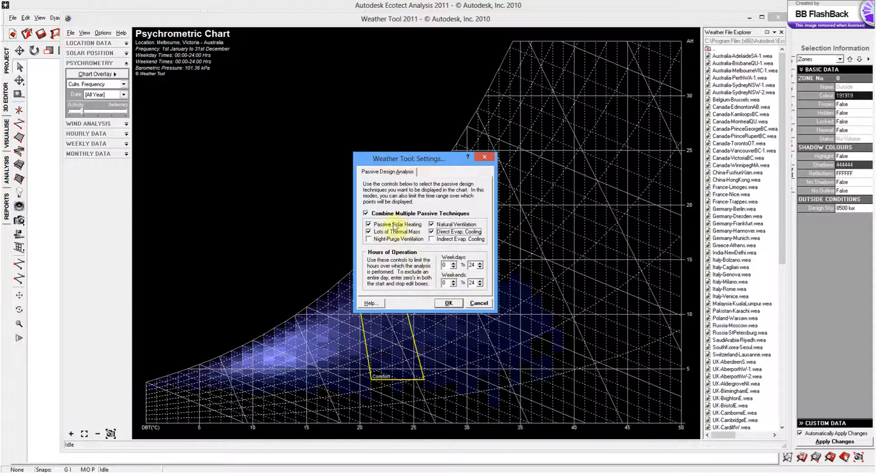
{"action": "left_click", "coordinate": [448, 304]}
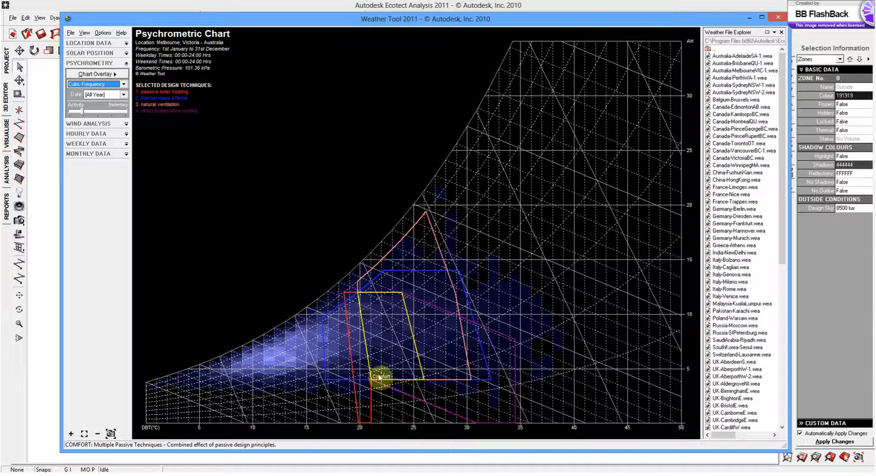
Step: Compare the psychrometric chart across seasons by setting its date range first to Winter and finally to Summer
{"action": "left_click", "coordinate": [123, 94]}
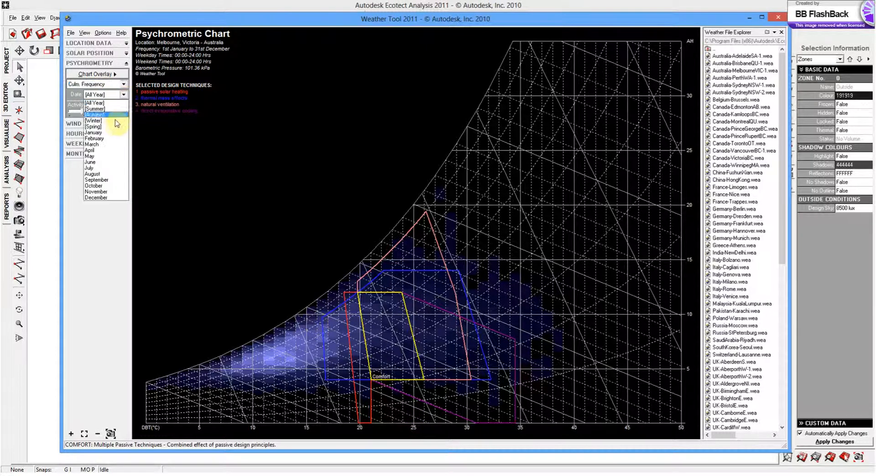
{"action": "left_click", "coordinate": [114, 121]}
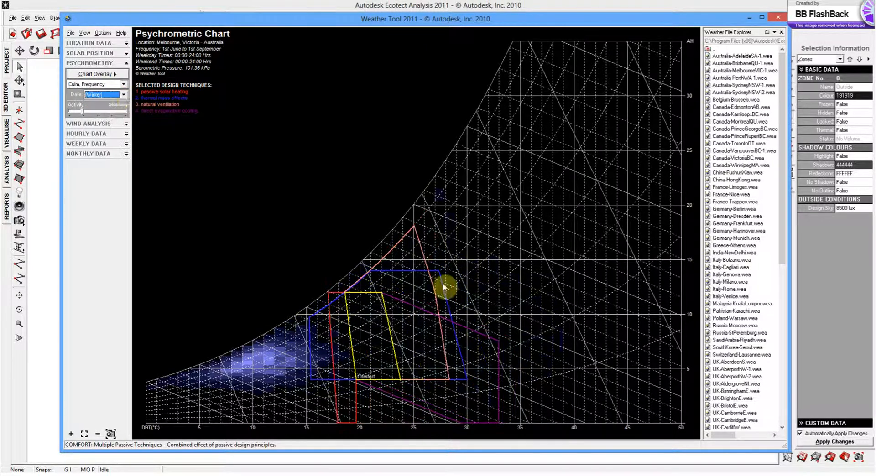
{"action": "left_click", "coordinate": [123, 94]}
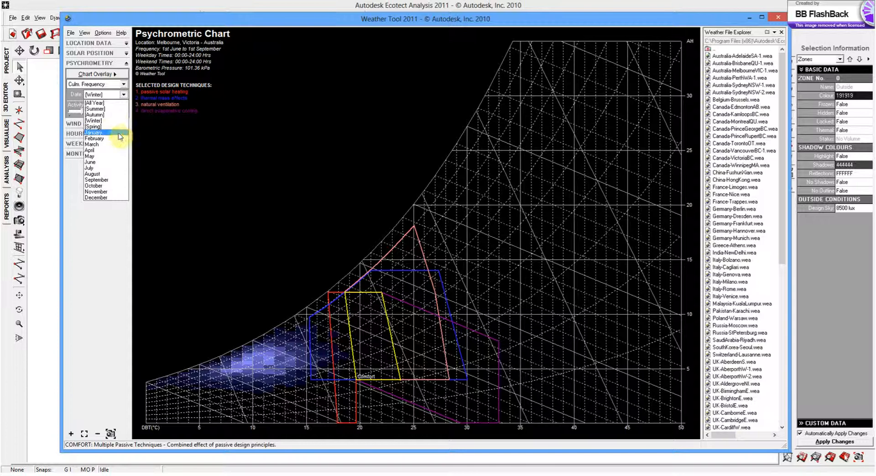
{"action": "left_click", "coordinate": [114, 109]}
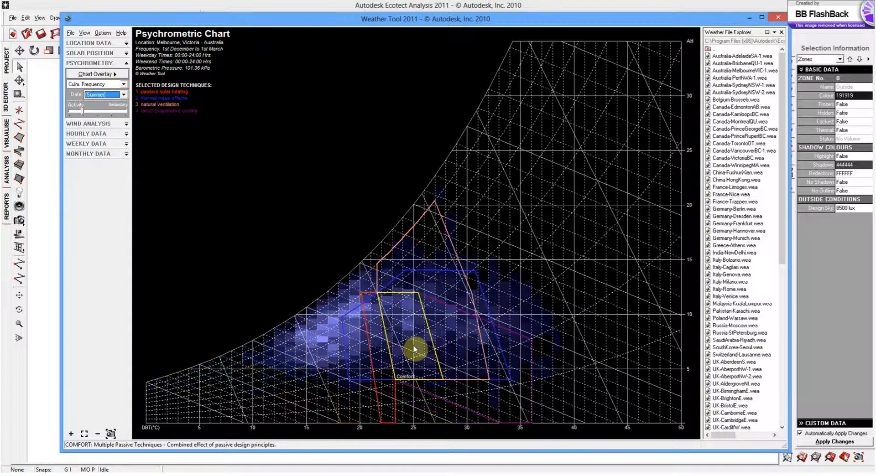
Step: Examine the prevailing wind frequency, the comparison of wind charts, and the wind charts for each month
{"action": "left_click", "coordinate": [97, 124]}
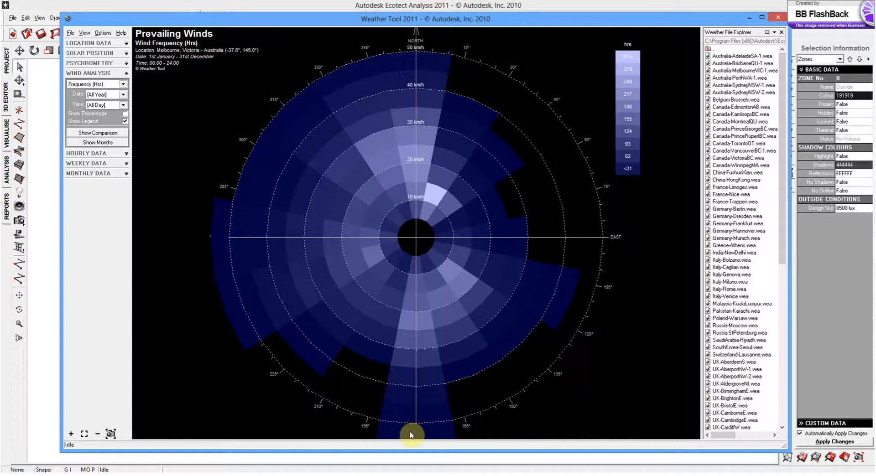
{"action": "left_click", "coordinate": [103, 134]}
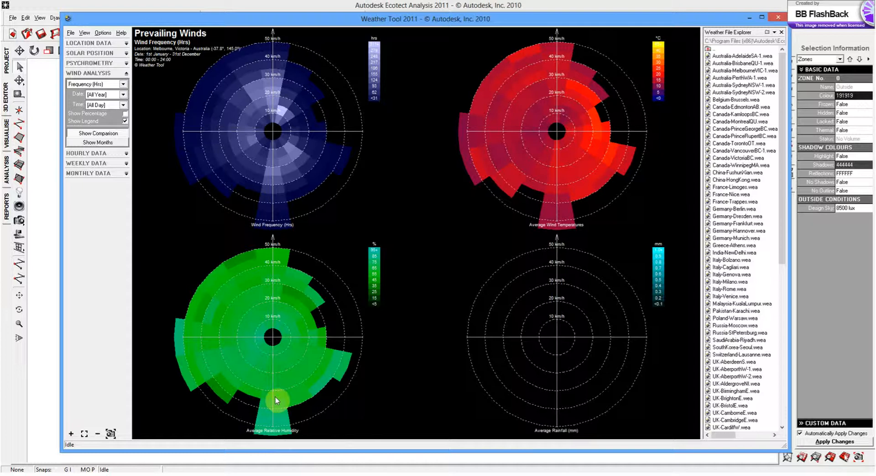
{"action": "left_click", "coordinate": [104, 143]}
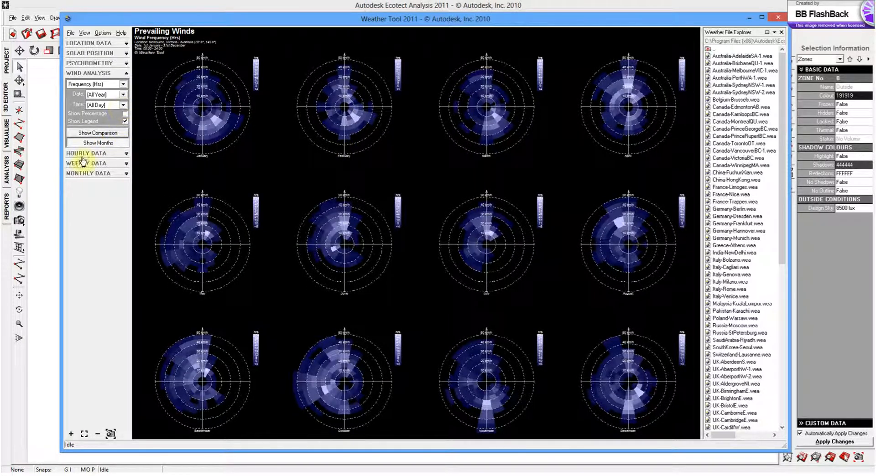
Step: Review the hourly data graphs and examine the weekly average temperature surface from another angle
{"action": "left_click", "coordinate": [102, 154]}
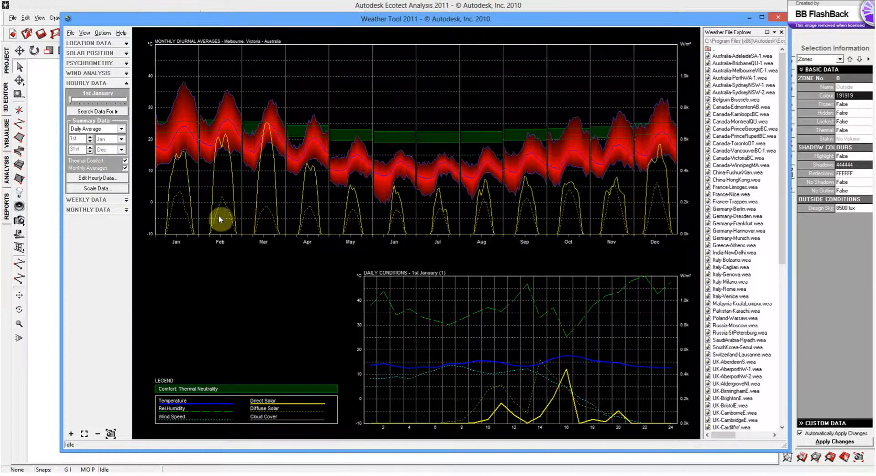
{"action": "left_click", "coordinate": [107, 199]}
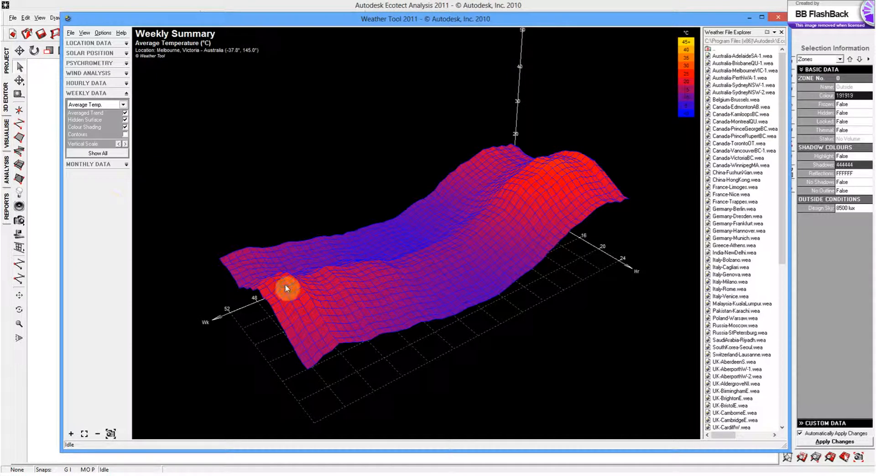
{"action": "left_click_drag", "start_coordinate": [441, 342], "coordinate": [403, 321]}
{"action": "scroll", "coordinate": [454, 252], "scroll_direction": "up", "scroll_amount": 5}
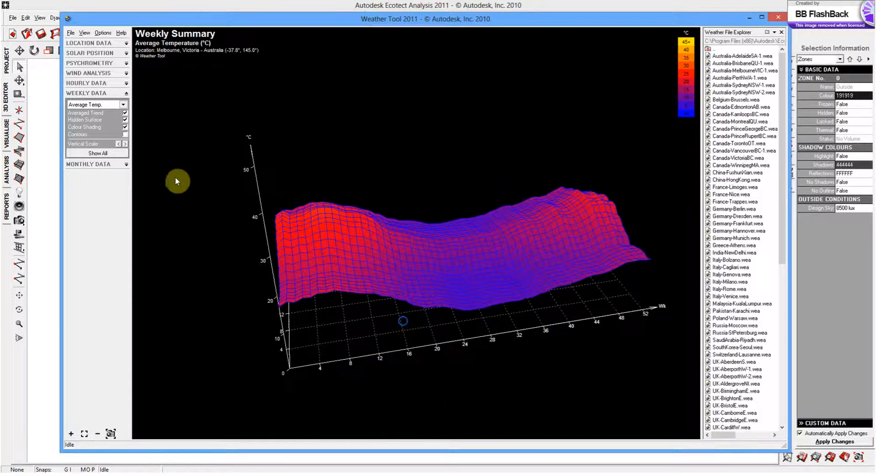
Step: Display the monthly rainfall data with the climate summary and capture the chart as a bitmap
{"action": "left_click", "coordinate": [101, 165]}
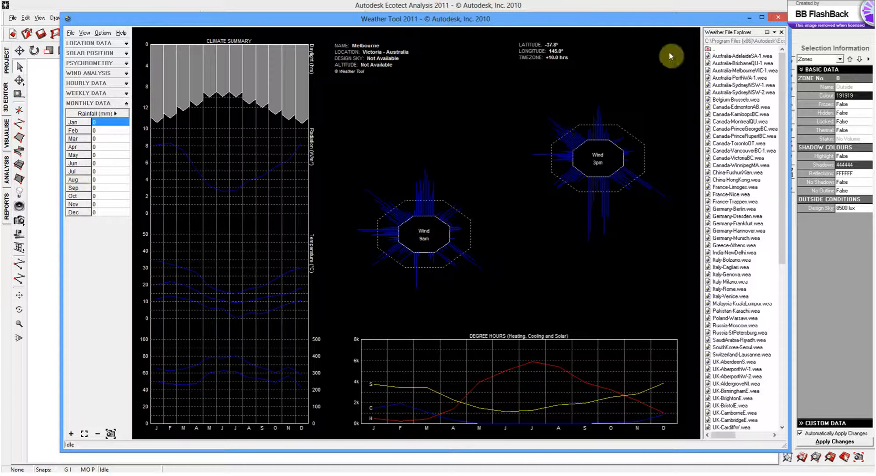
{"action": "left_click", "coordinate": [110, 436]}
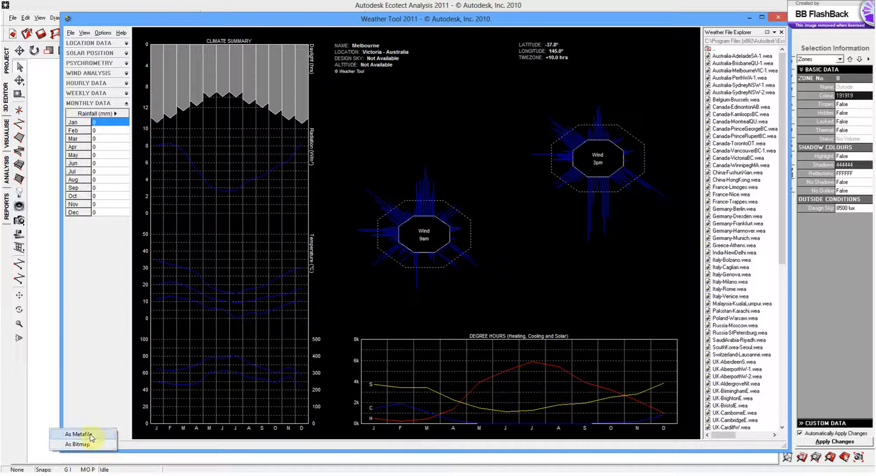
{"action": "left_click", "coordinate": [92, 444]}
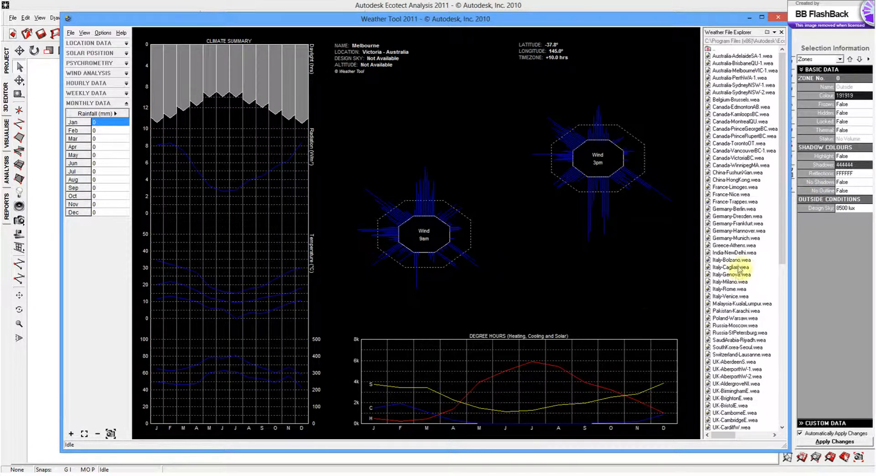
{"action": "left_click_drag", "start_coordinate": [779, 246], "coordinate": [781, 397]}
{"action": "left_click_drag", "start_coordinate": [780, 356], "coordinate": [743, 59]}
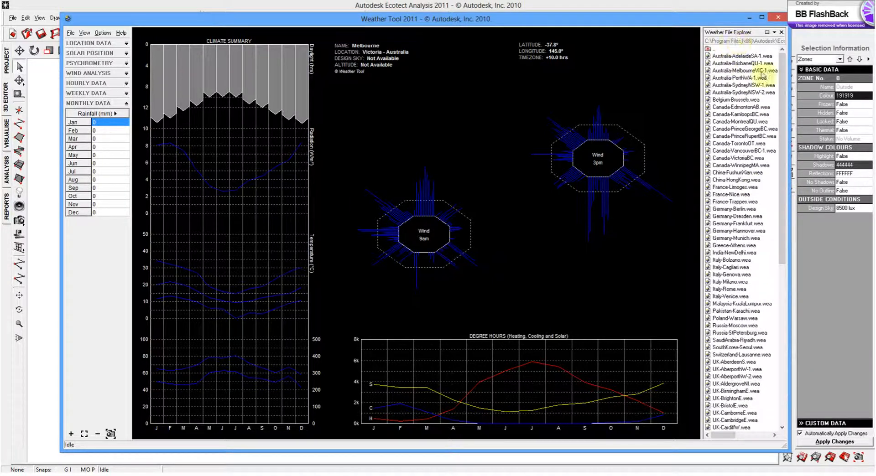
{"action": "left_click_drag", "start_coordinate": [511, 21], "coordinate": [482, 13]}
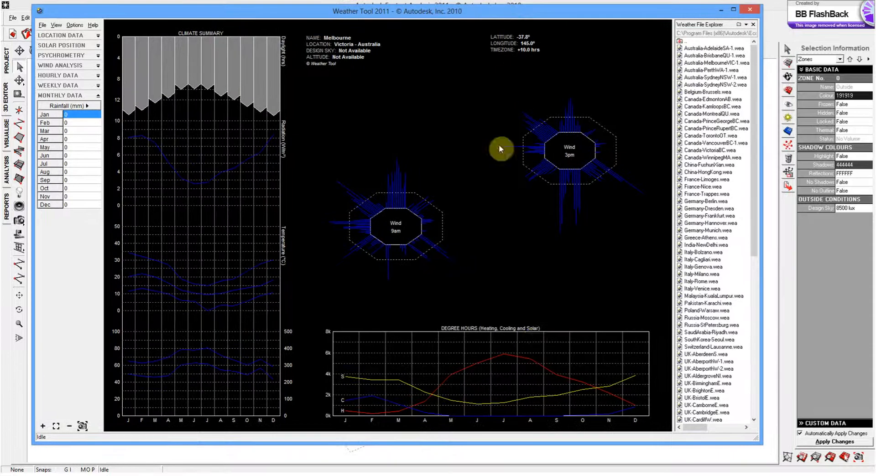